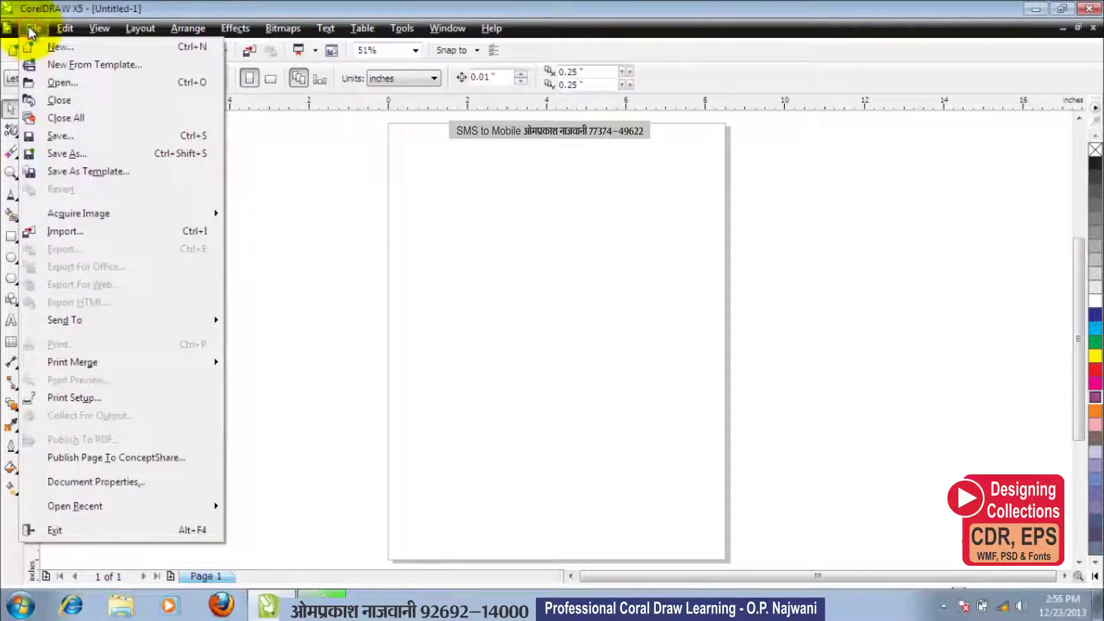
- Import the Penguins and Tulips sample pictures, placing Penguins about 5.48 × 4.11 inches near the page's upper edge
click(63, 232)
click(379, 262)
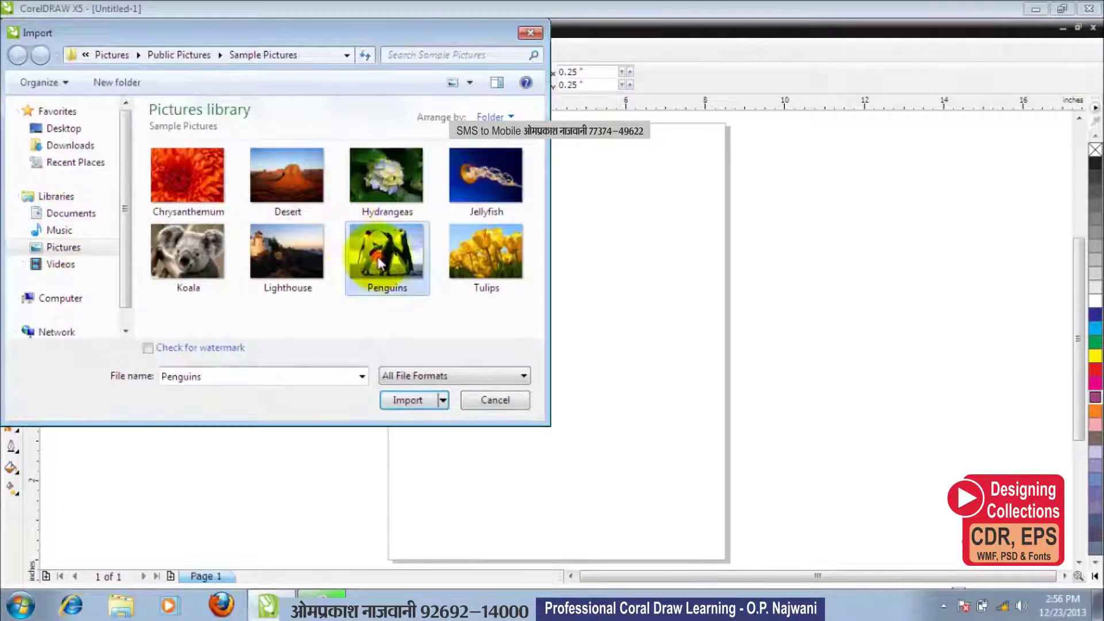
ctrl+click(491, 276)
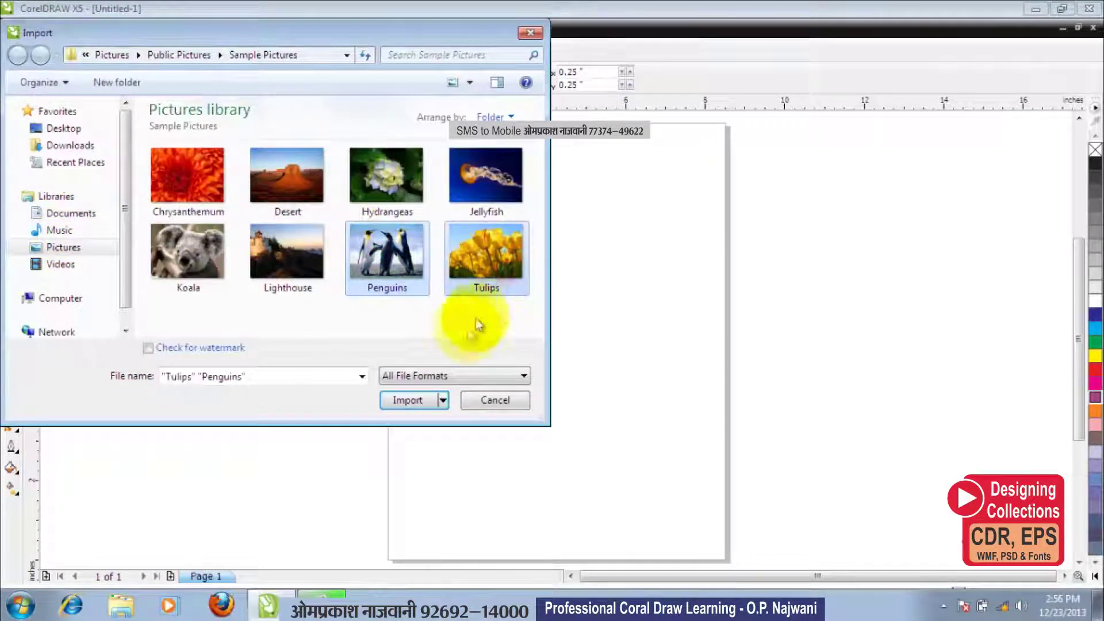
click(407, 399)
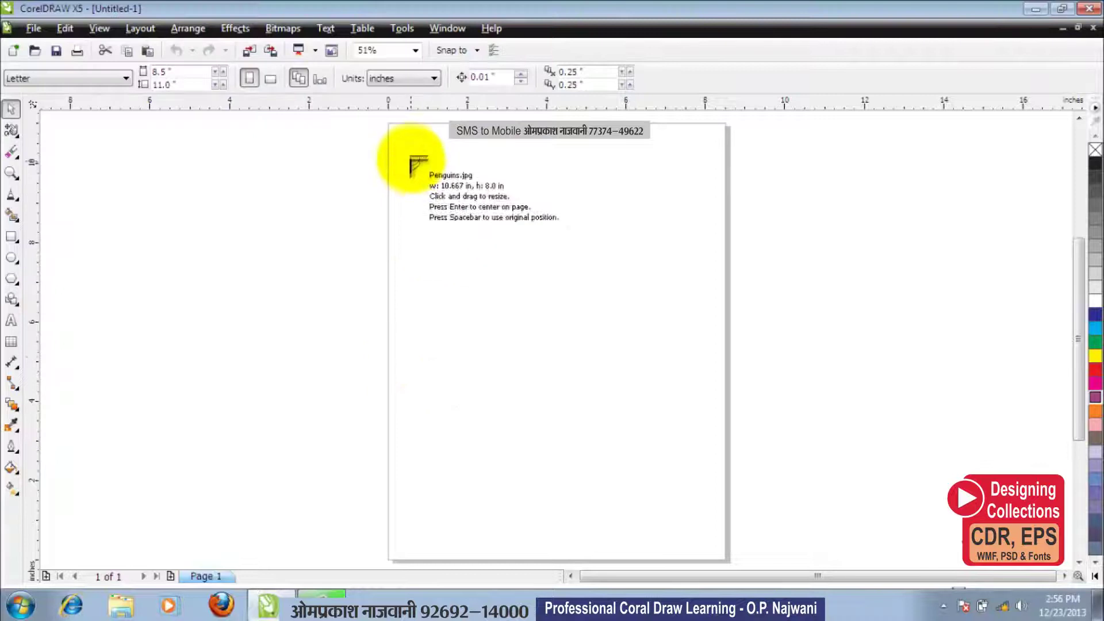
drag(406, 154, 623, 349)
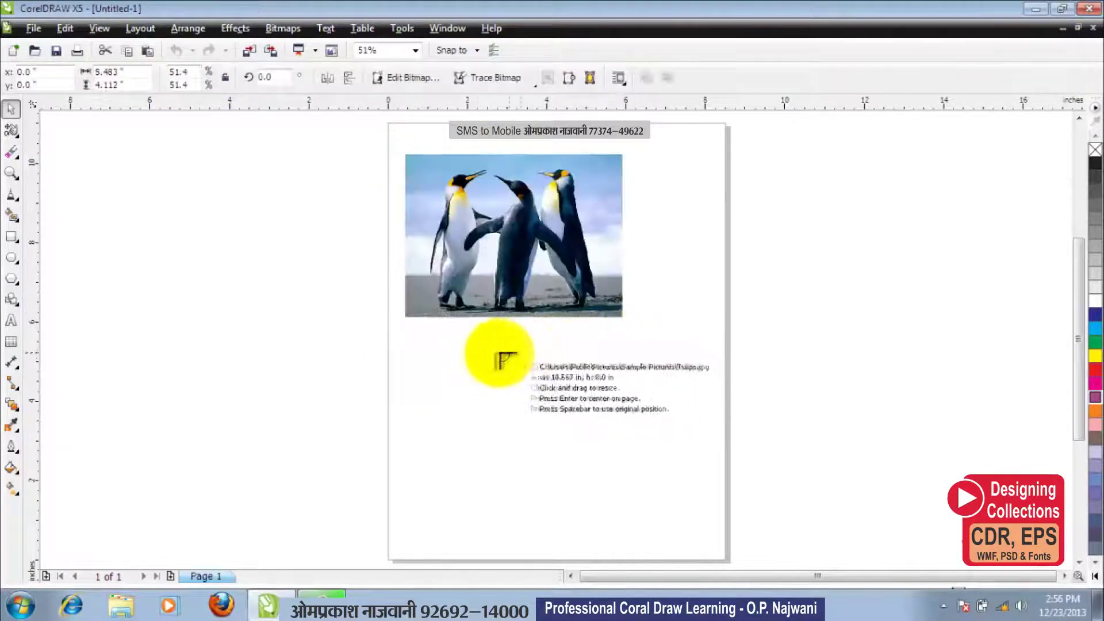
- Place the Tulips picture about 5.38 × 4.04 inches below the penguins, shift it slightly left and deselect it
drag(446, 360, 659, 520)
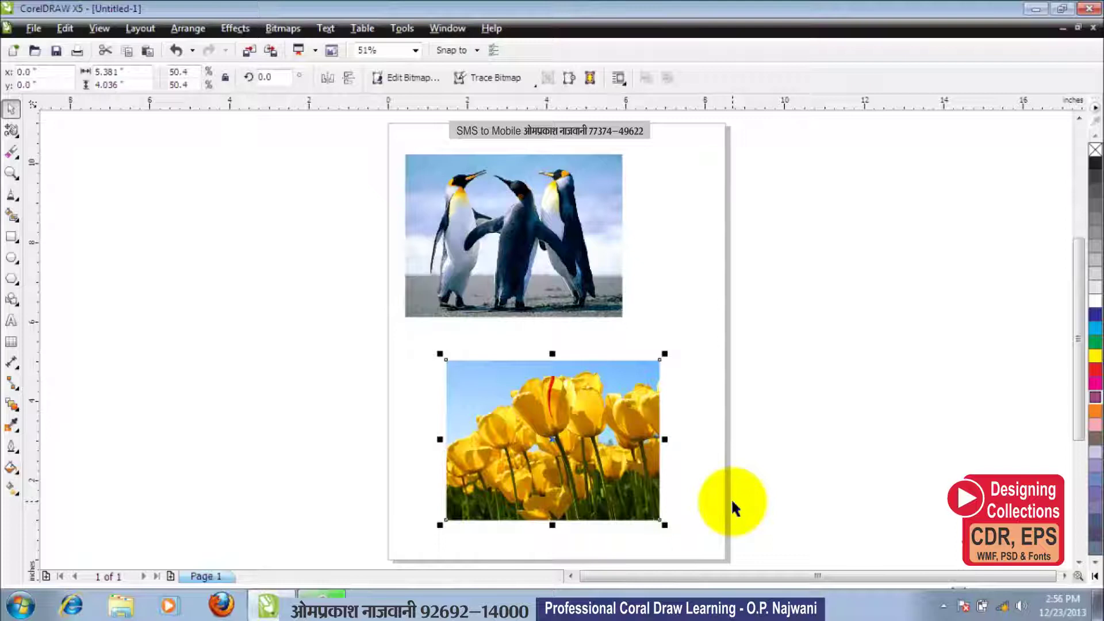
drag(596, 419, 582, 419)
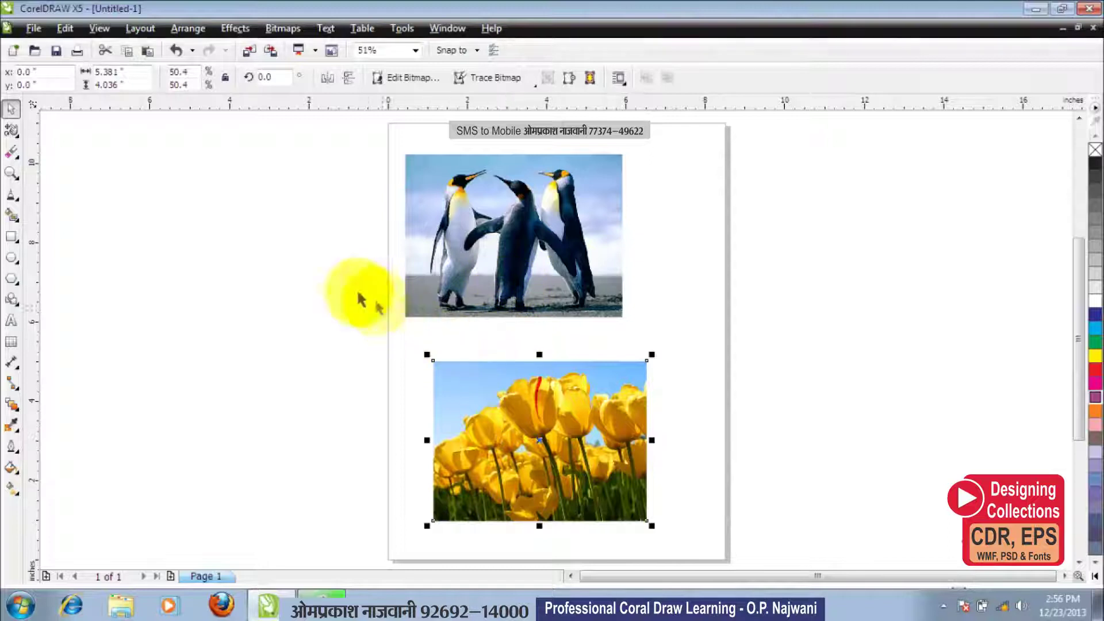
click(332, 279)
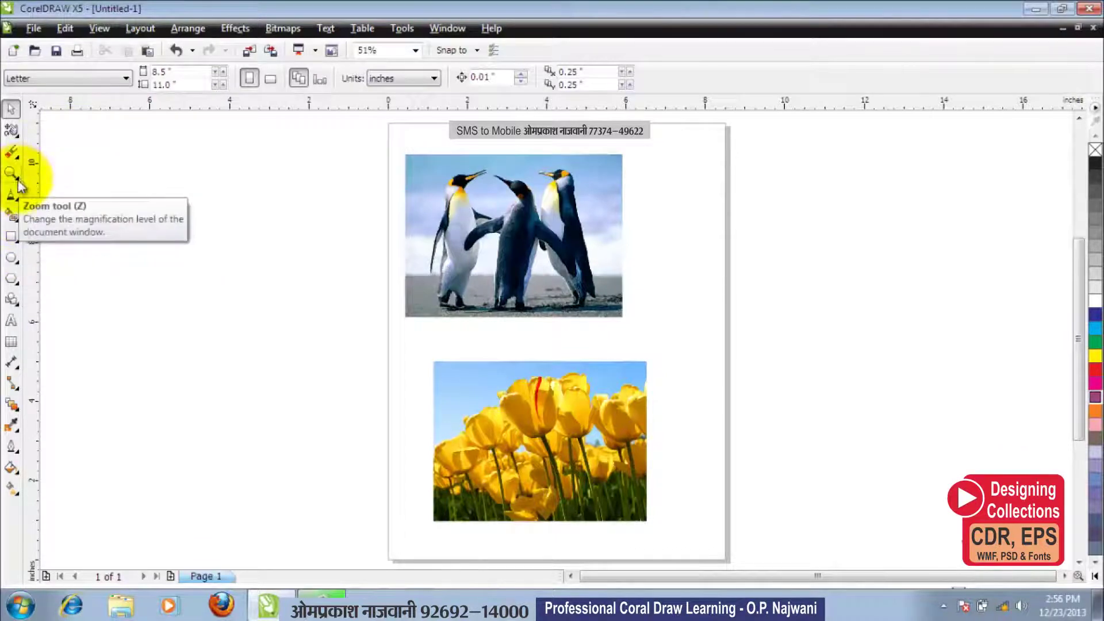
- Use the Zoom tool to magnify an area of the penguins and of the tulips, zooming back out after each
click(17, 179)
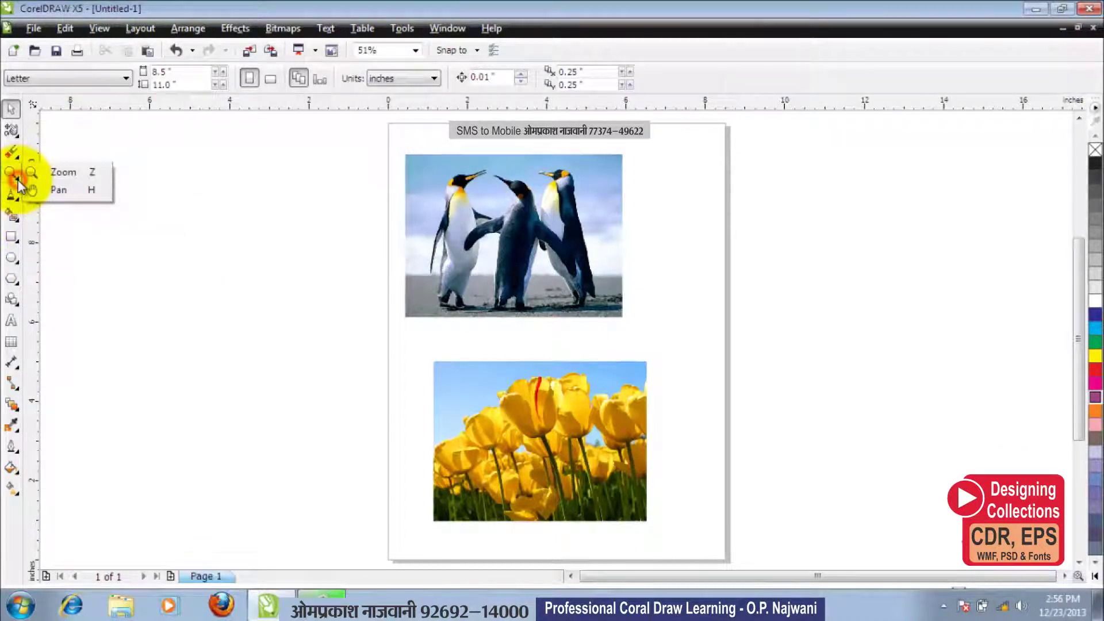
click(64, 172)
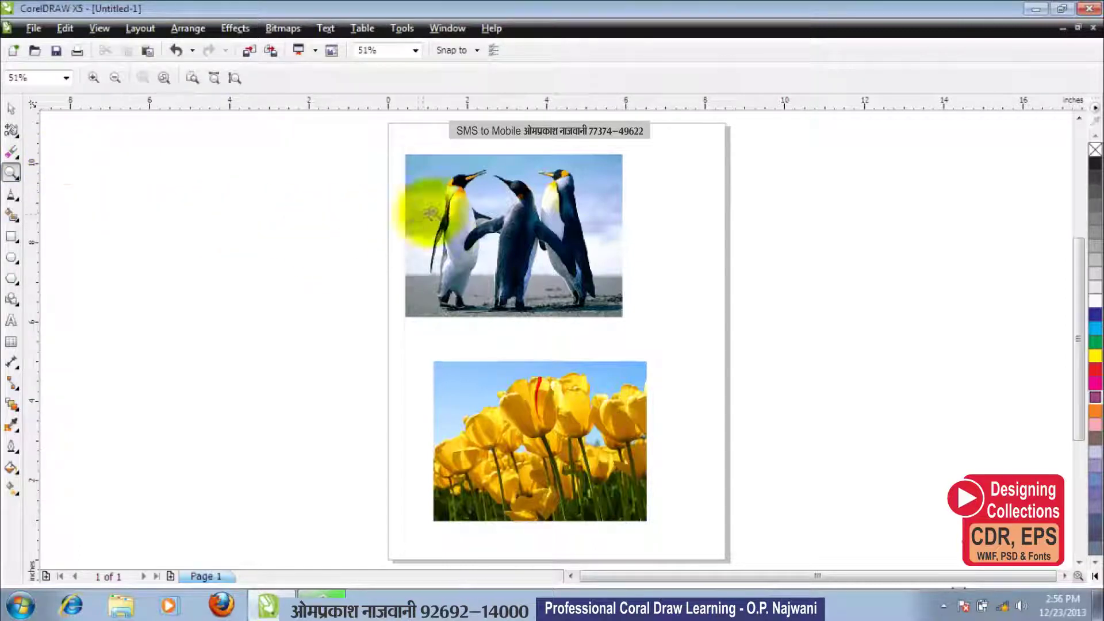
drag(441, 188, 568, 265)
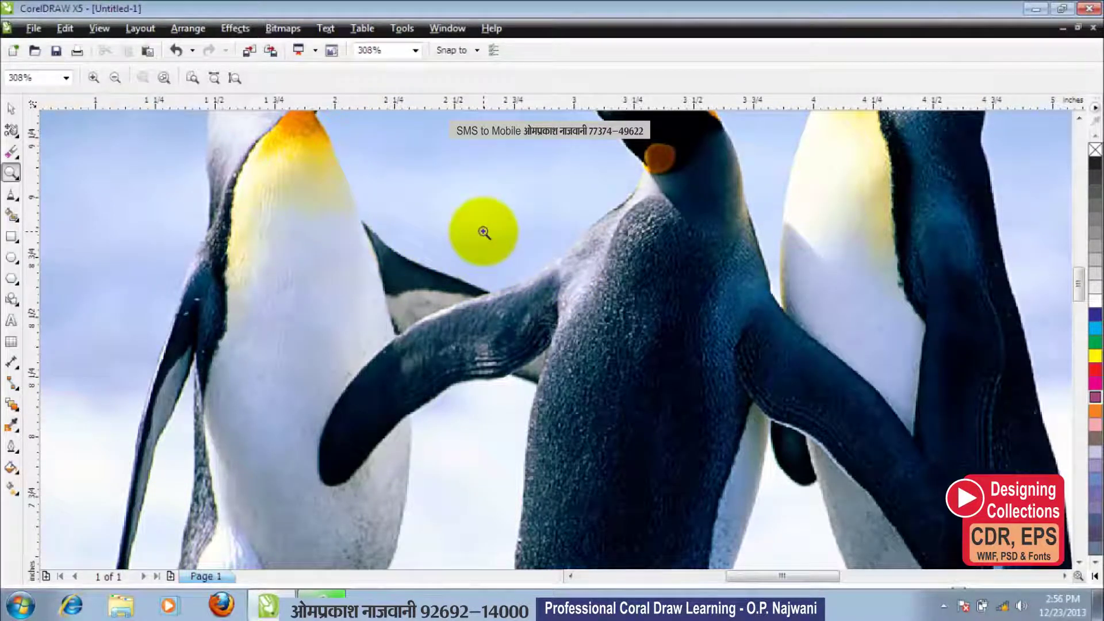
right_click(484, 232)
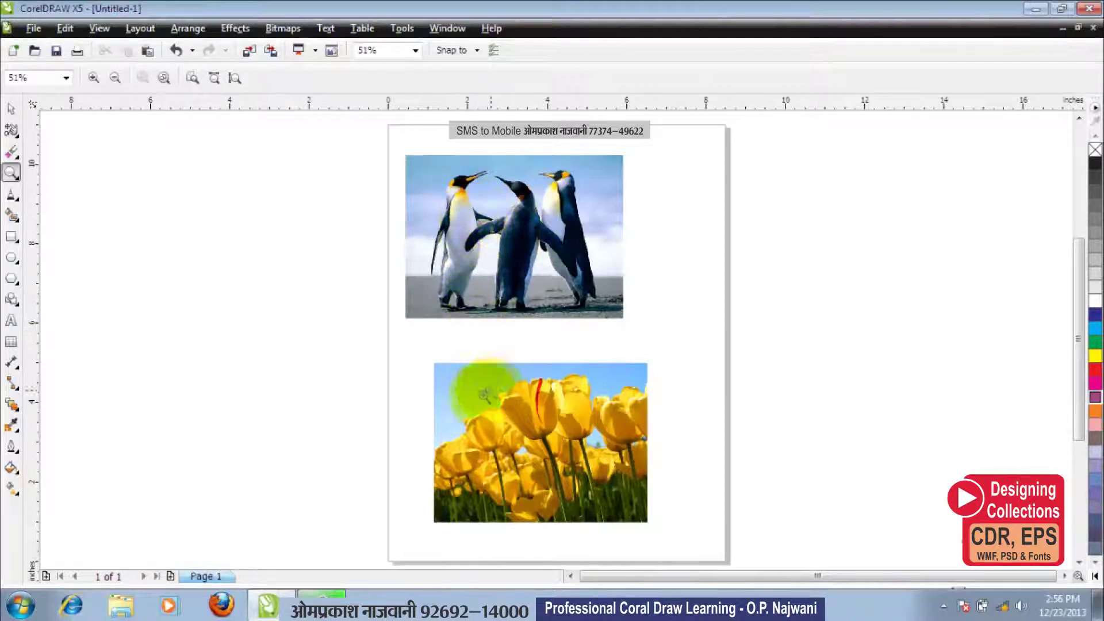
drag(593, 488, 597, 489)
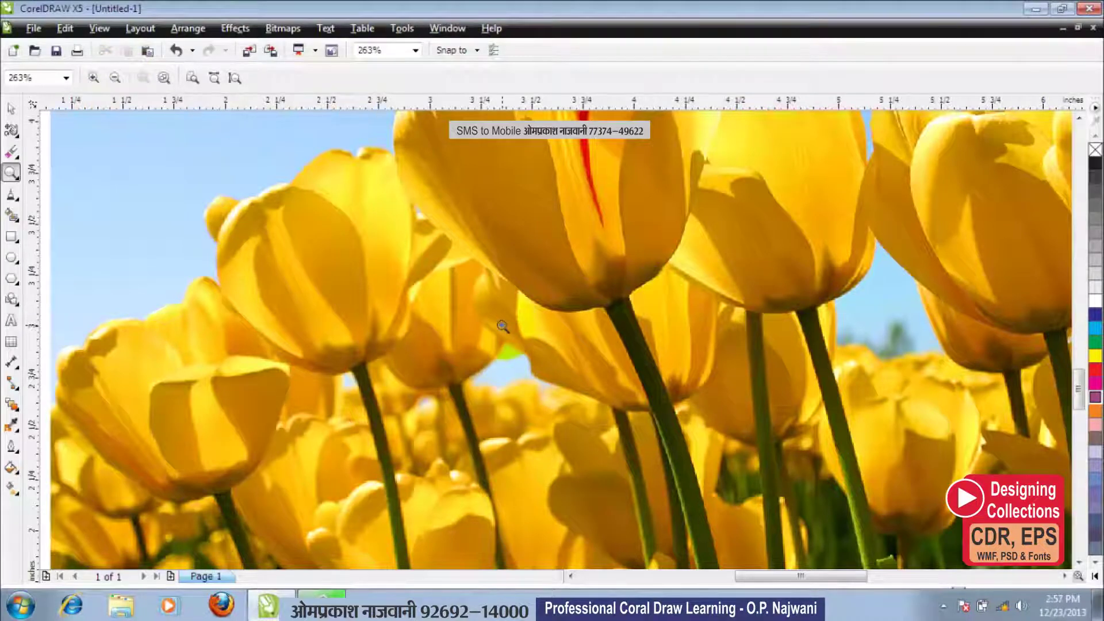
right_click(528, 298)
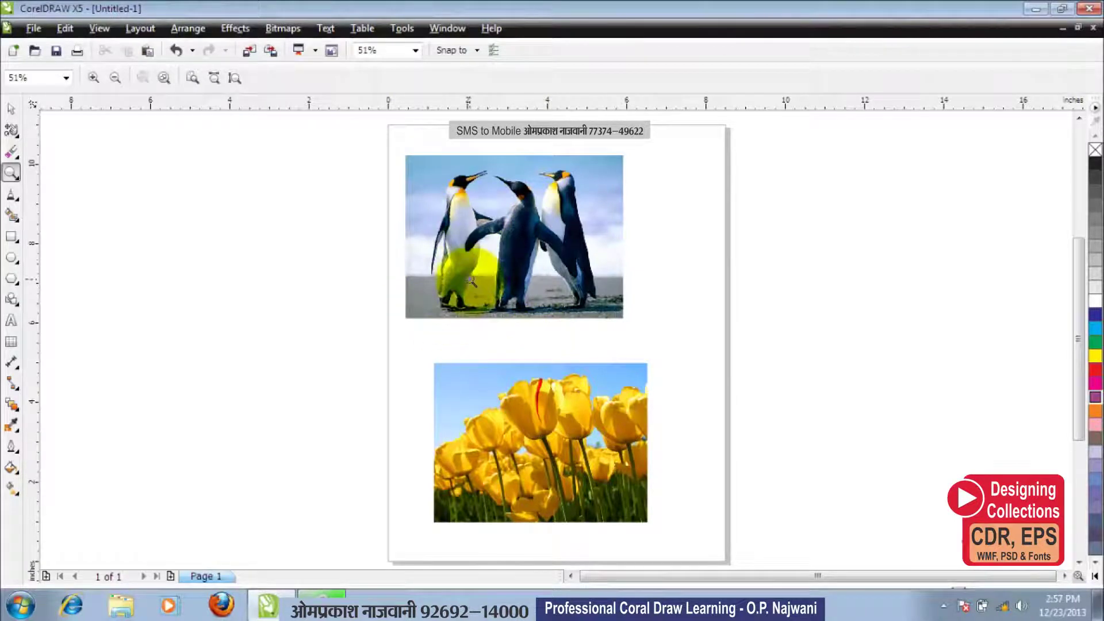
- View the page at the 200% and 100% zoom presets, and magnify an area of the penguins before zooming back out
click(67, 77)
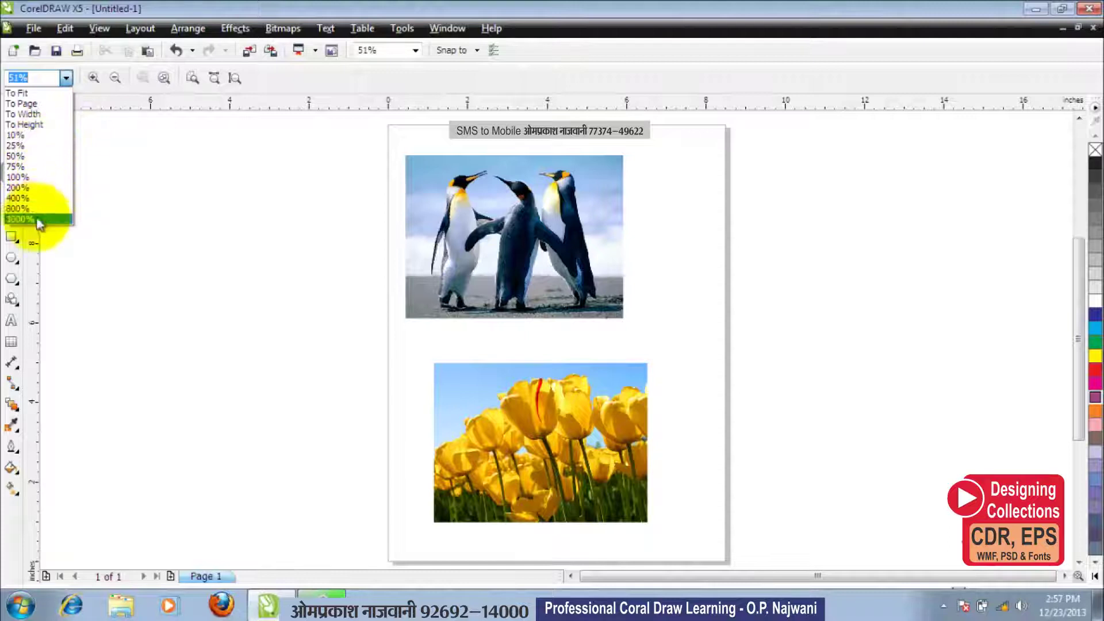
click(29, 188)
click(67, 79)
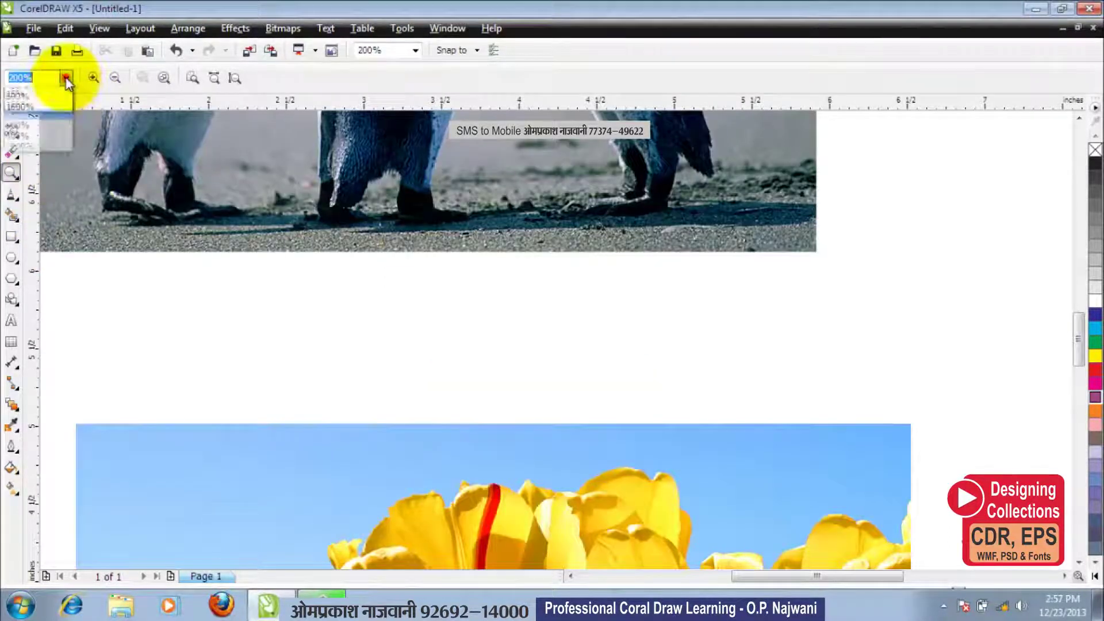
click(33, 180)
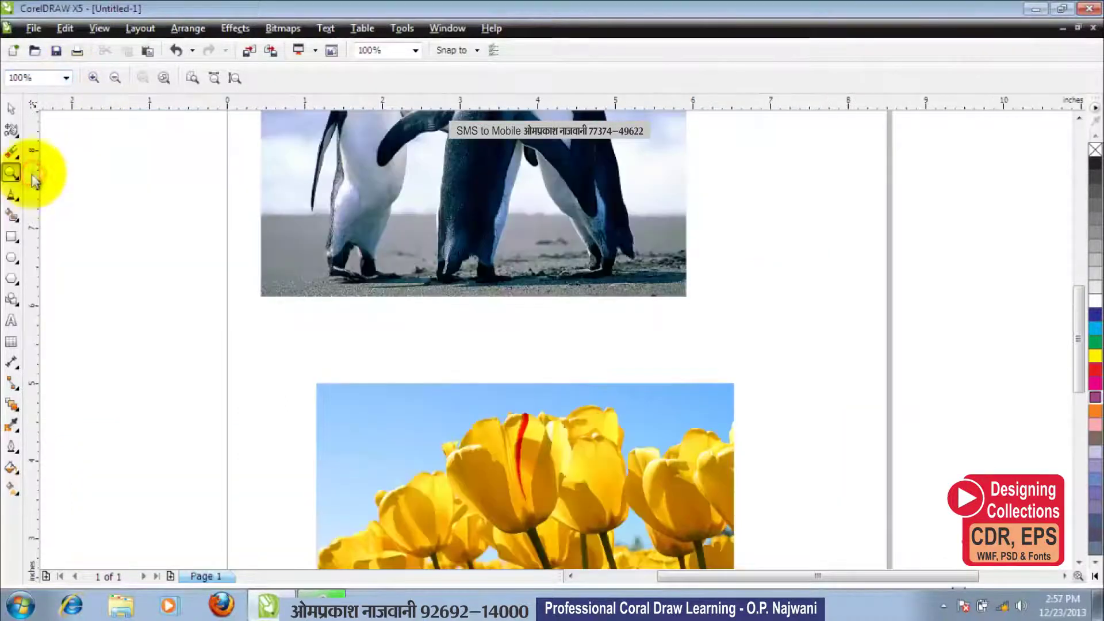
click(114, 77)
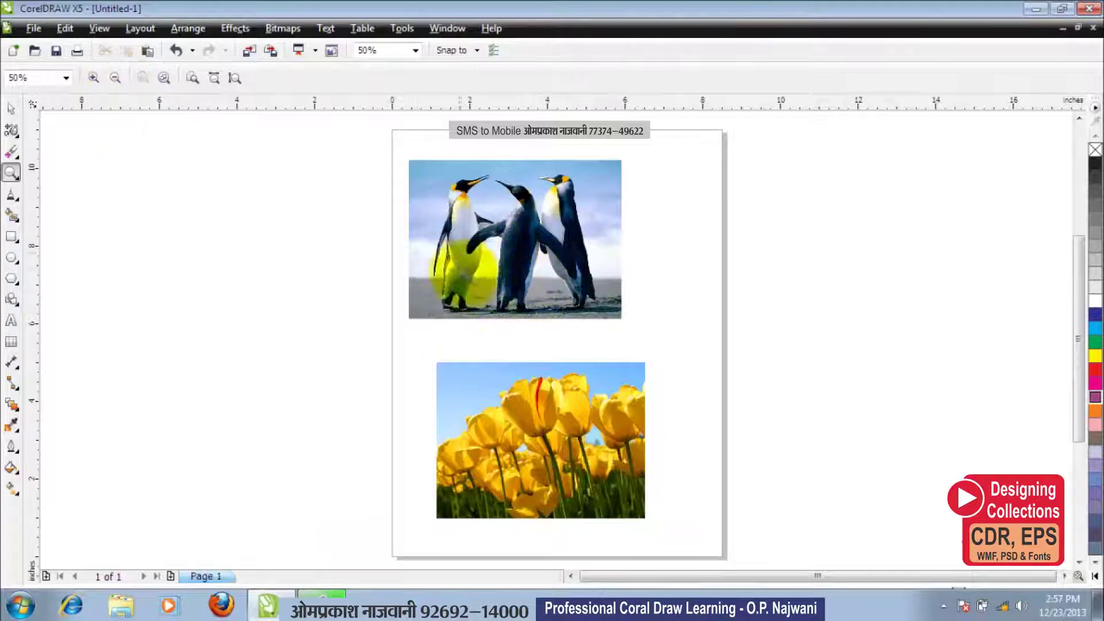
drag(440, 198, 525, 266)
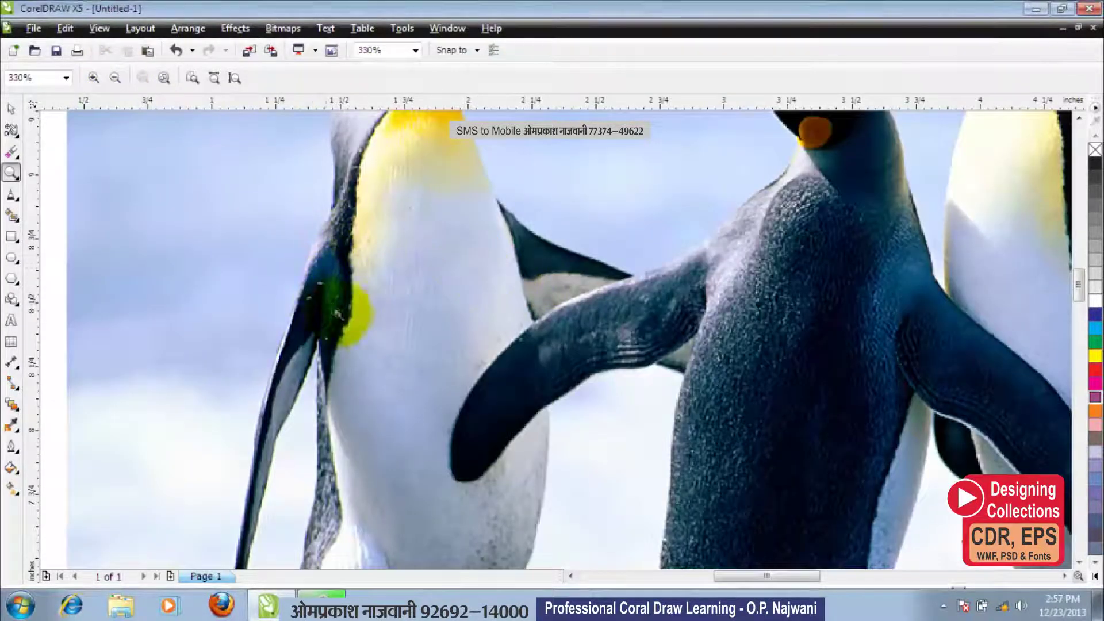
right_click(371, 264)
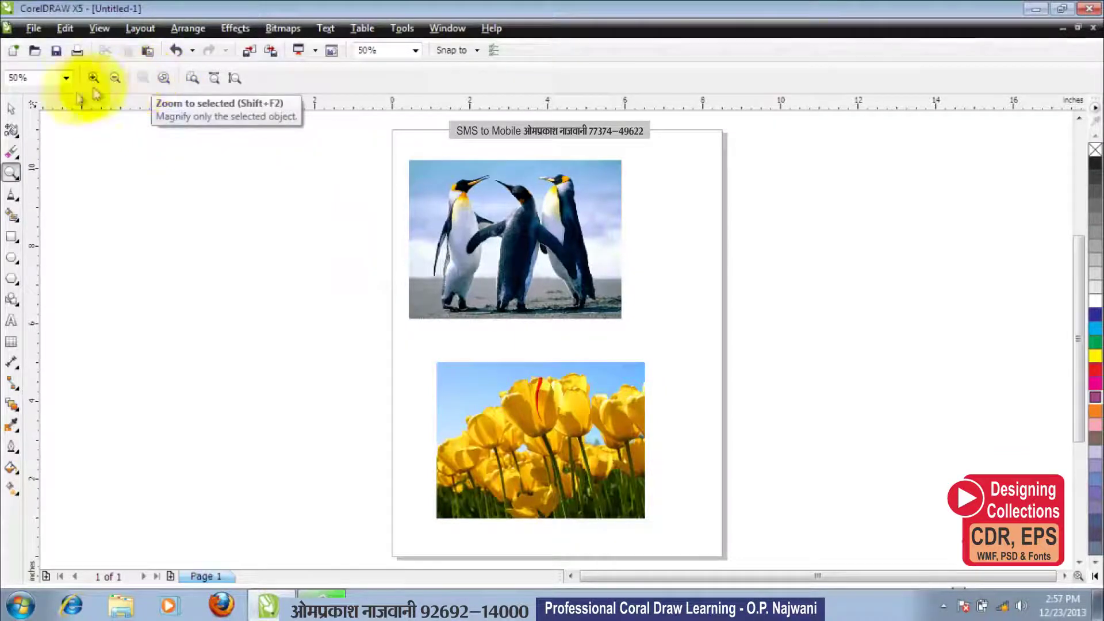
- Select both pictures and fit the view to the selection with Zoom to selected
click(11, 108)
click(146, 214)
drag(378, 144, 685, 546)
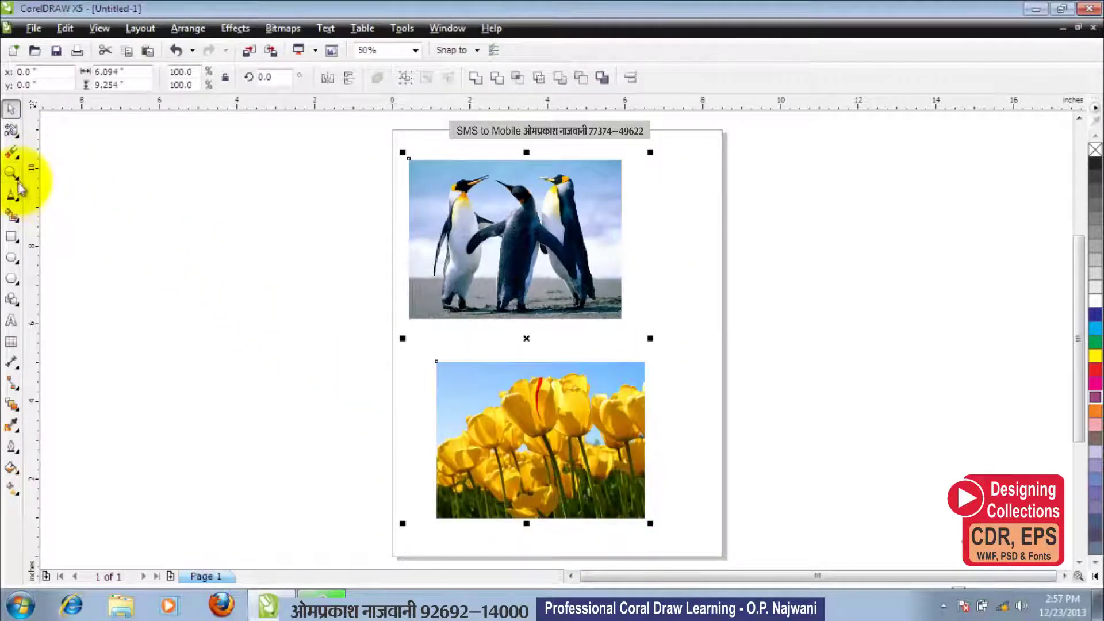
click(12, 173)
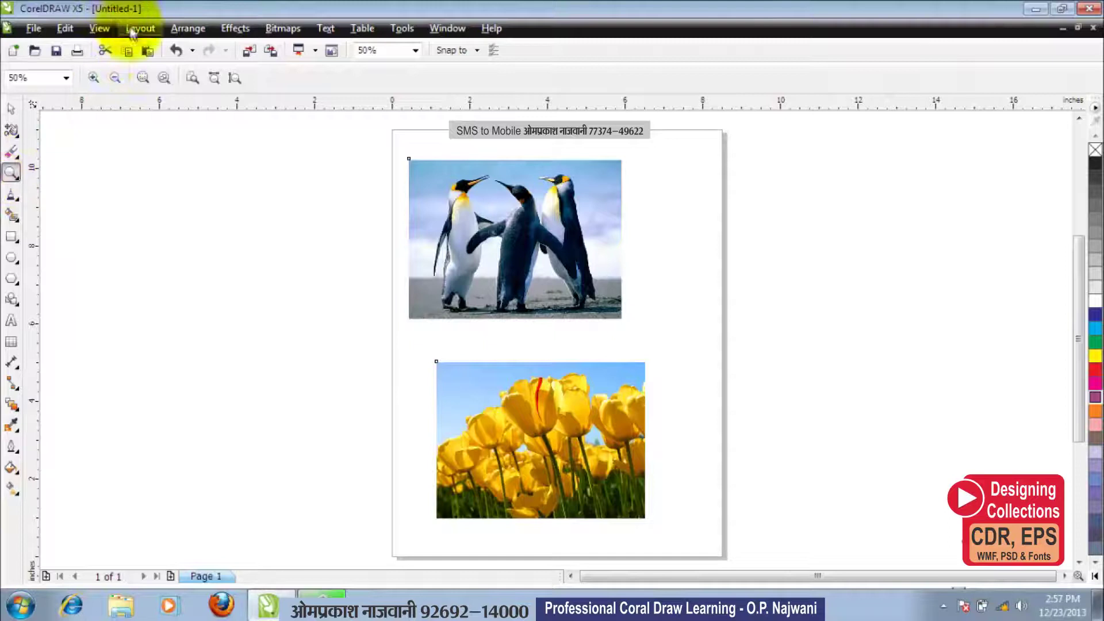
click(142, 79)
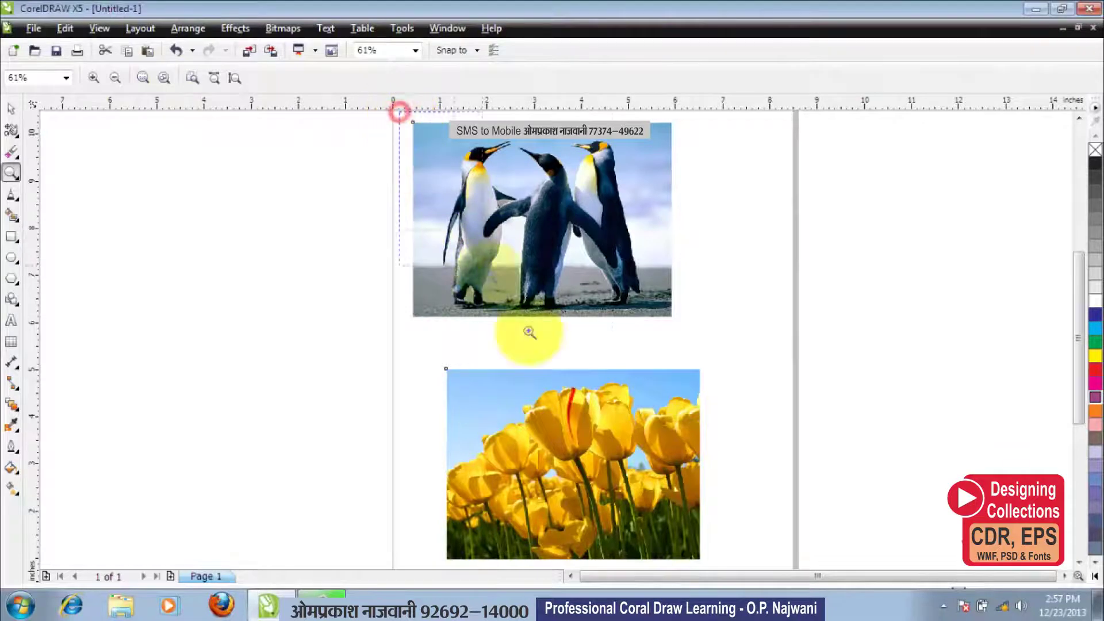
scroll(765, 552, down, 2)
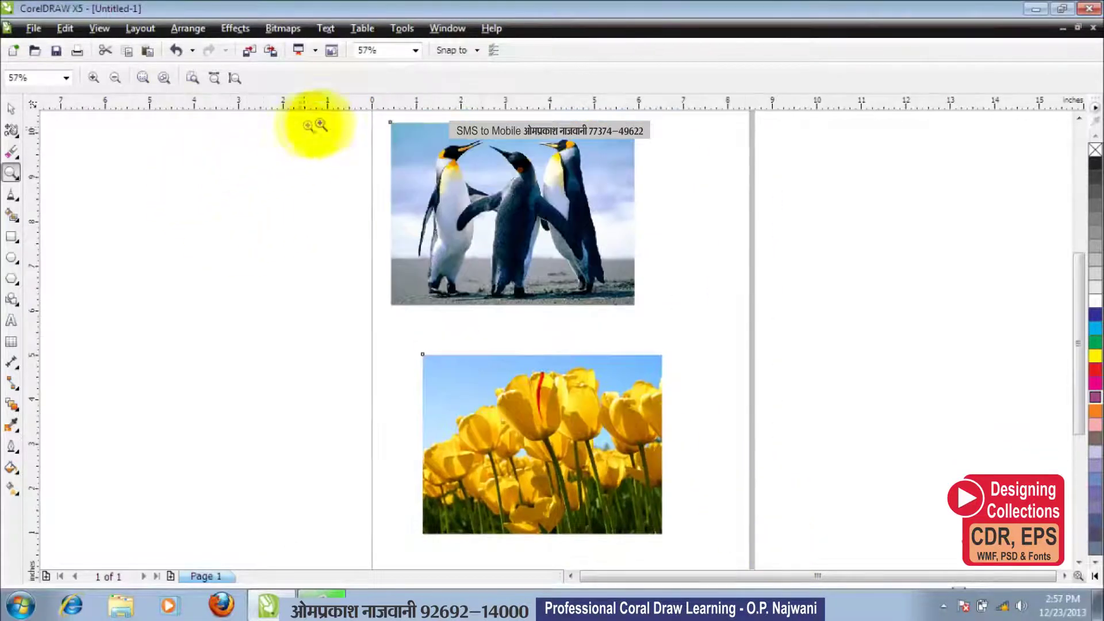
drag(382, 111, 723, 553)
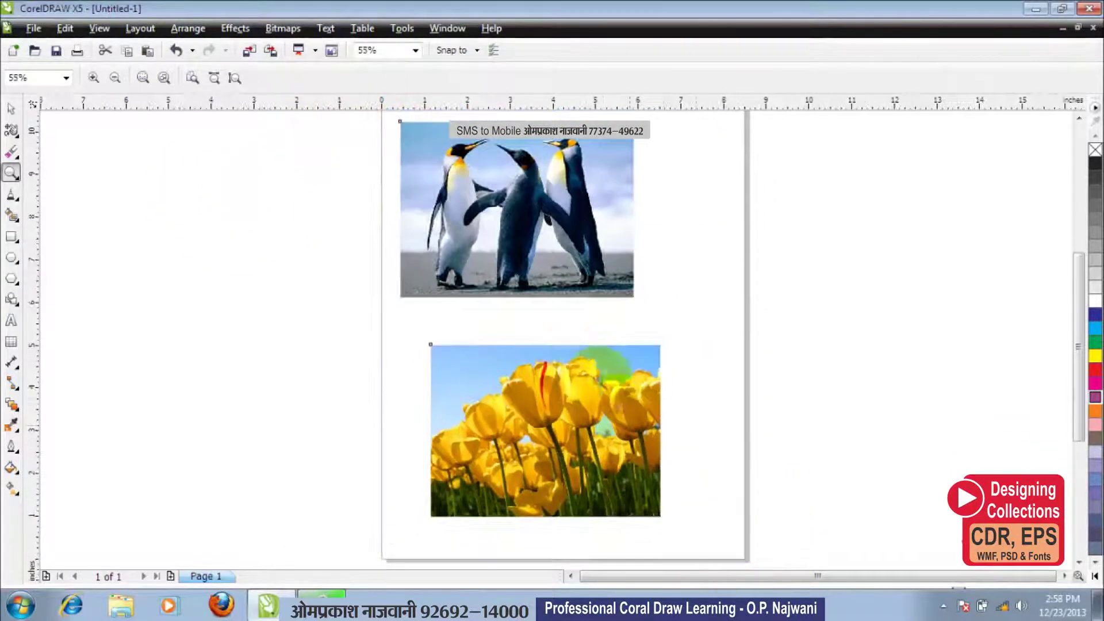
- Fit the view to all objects, the whole page, the page width and the page height in turn
click(164, 77)
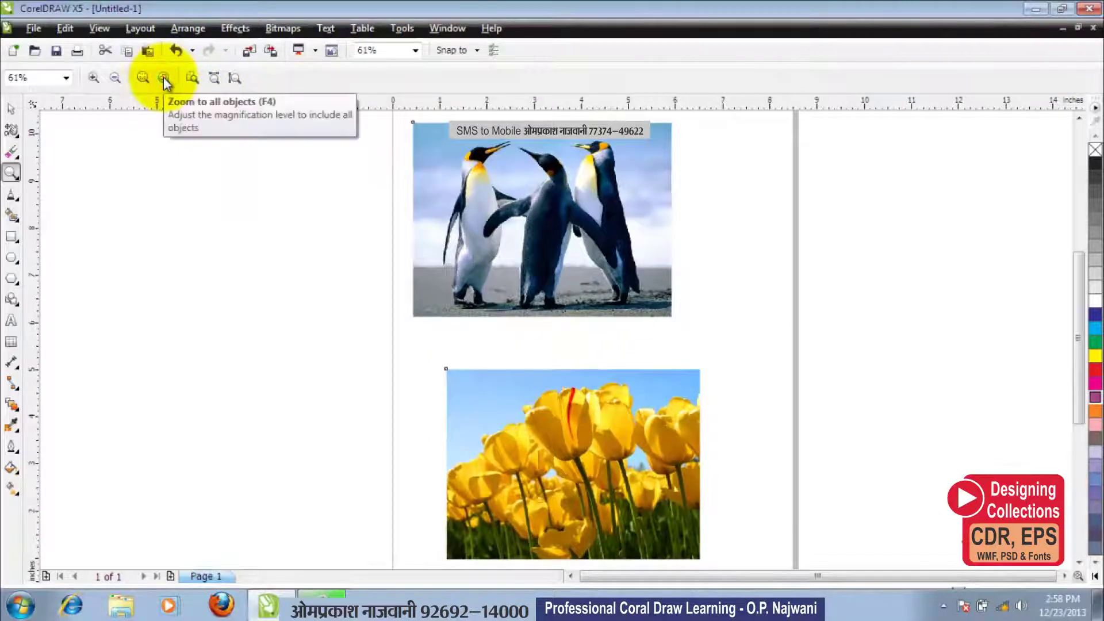
click(193, 79)
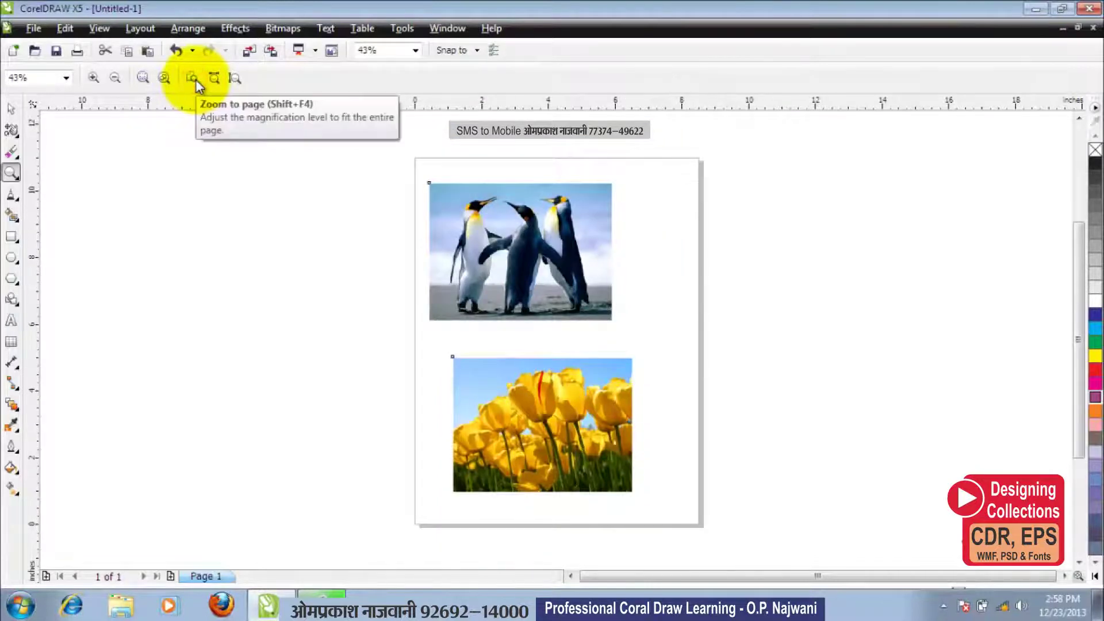
click(214, 78)
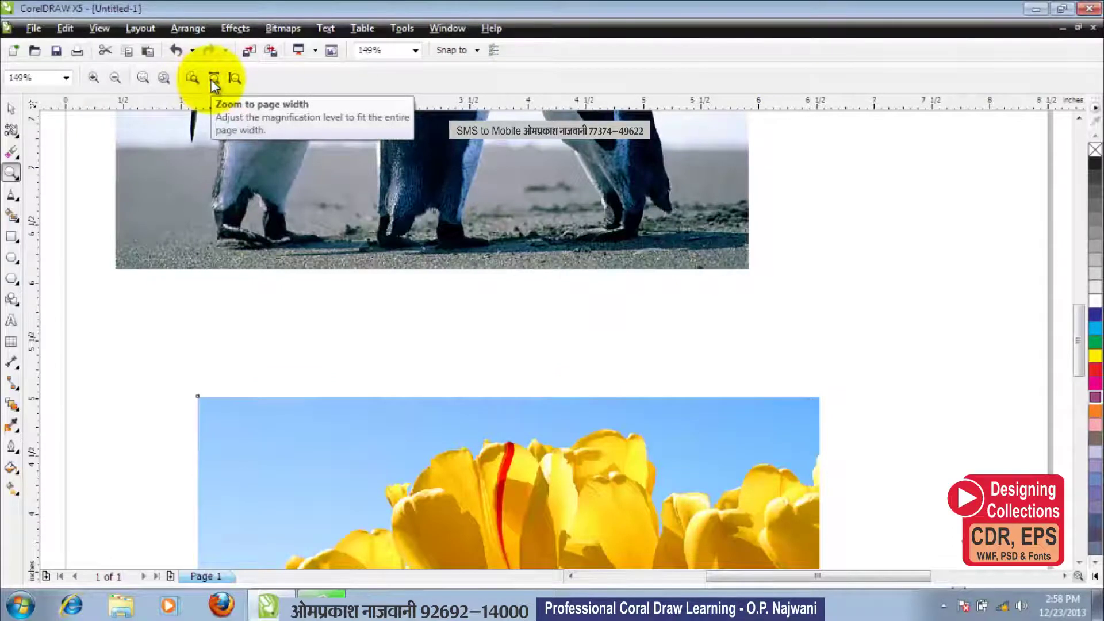
click(235, 78)
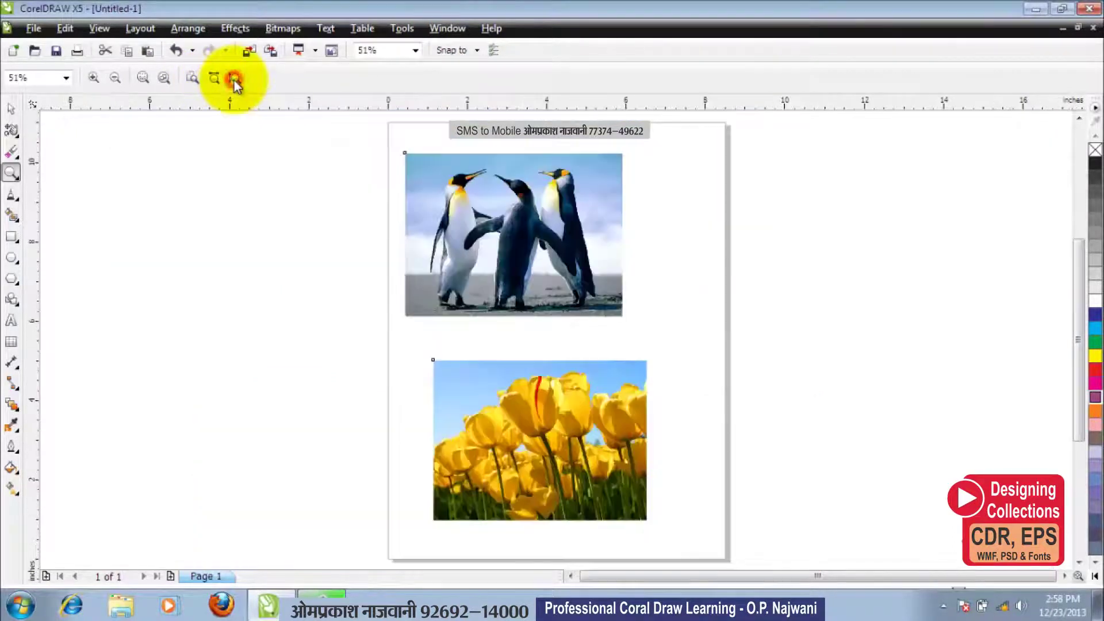
- Select all objects and move the page view around with the Pan tool
double_click(13, 110)
click(16, 175)
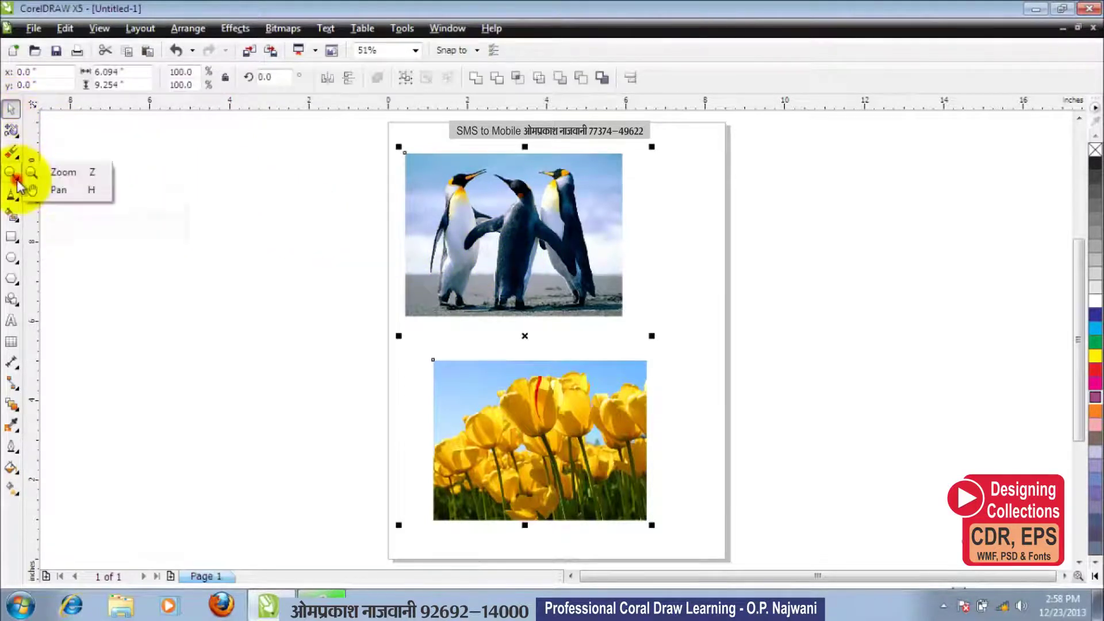
click(79, 191)
drag(469, 265, 395, 258)
drag(468, 340, 466, 400)
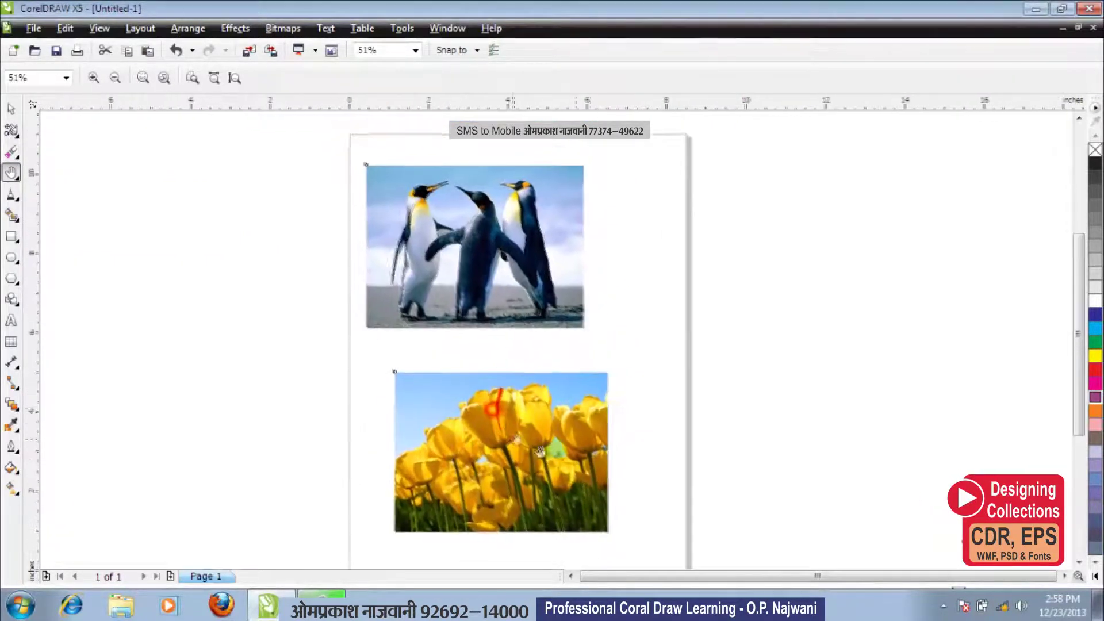
drag(607, 432, 614, 389)
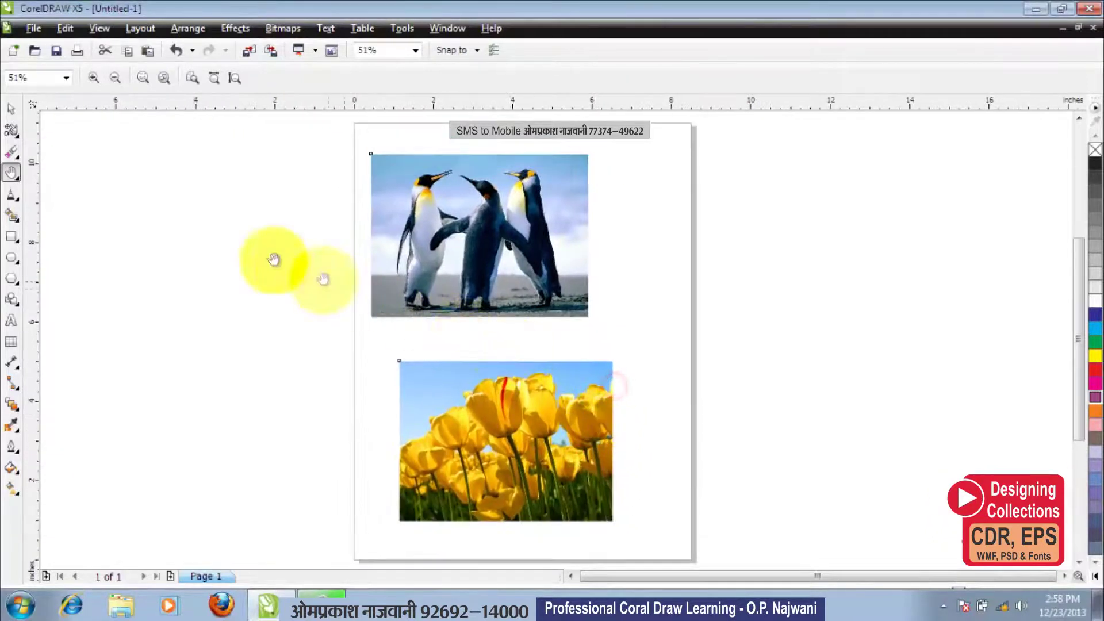
- Magnify the tulips to 204% with the Zoom tool and return to the view of all objects
click(19, 184)
click(64, 168)
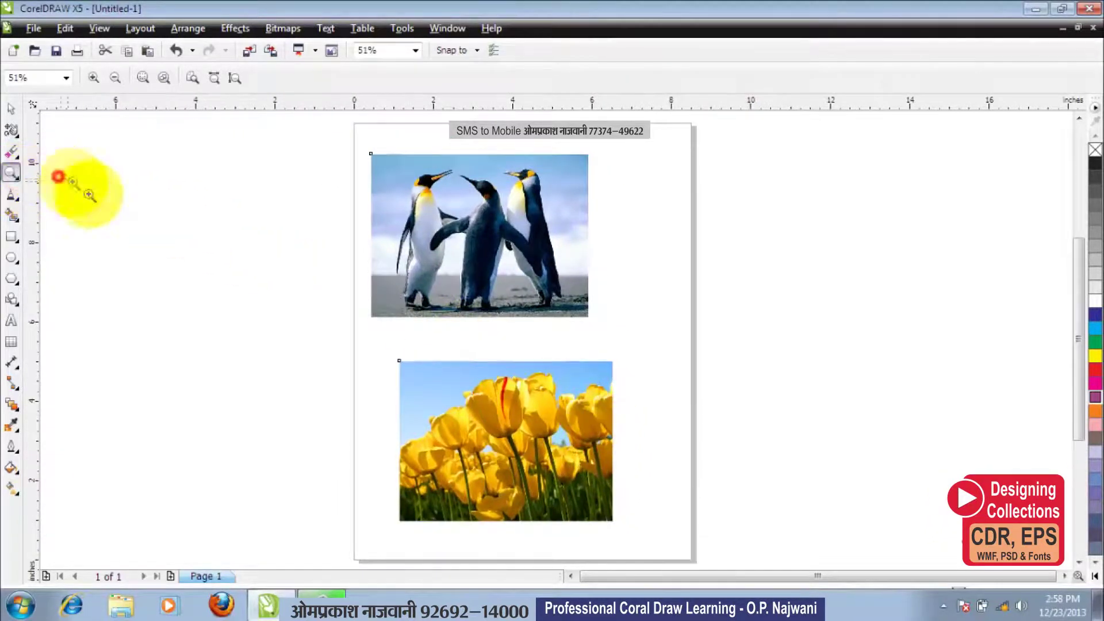
click(542, 465)
click(479, 343)
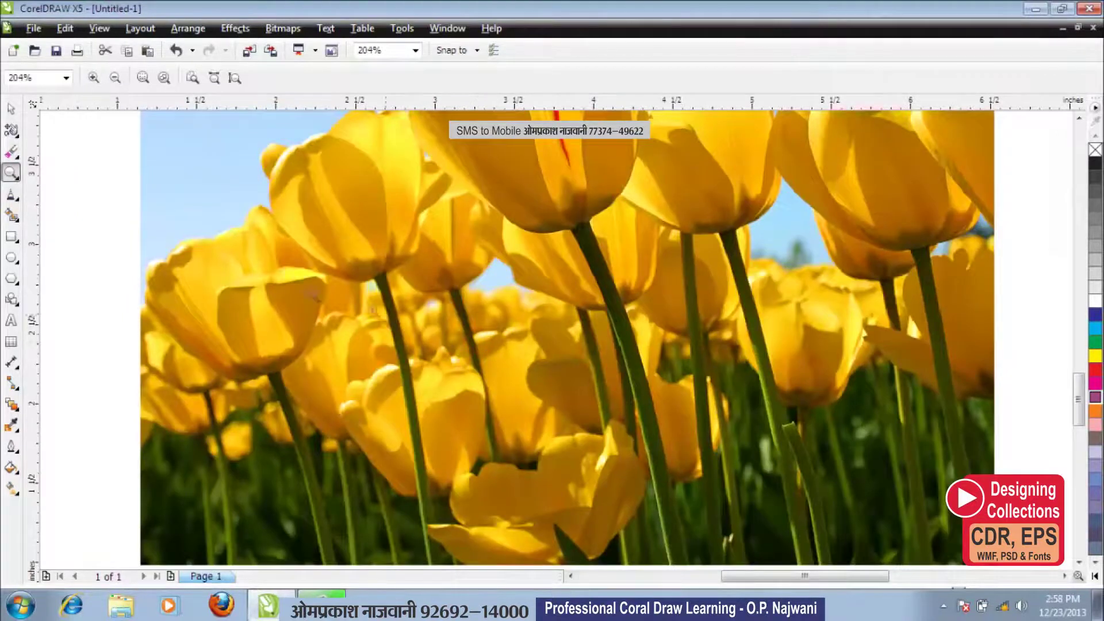
click(17, 181)
double_click(18, 181)
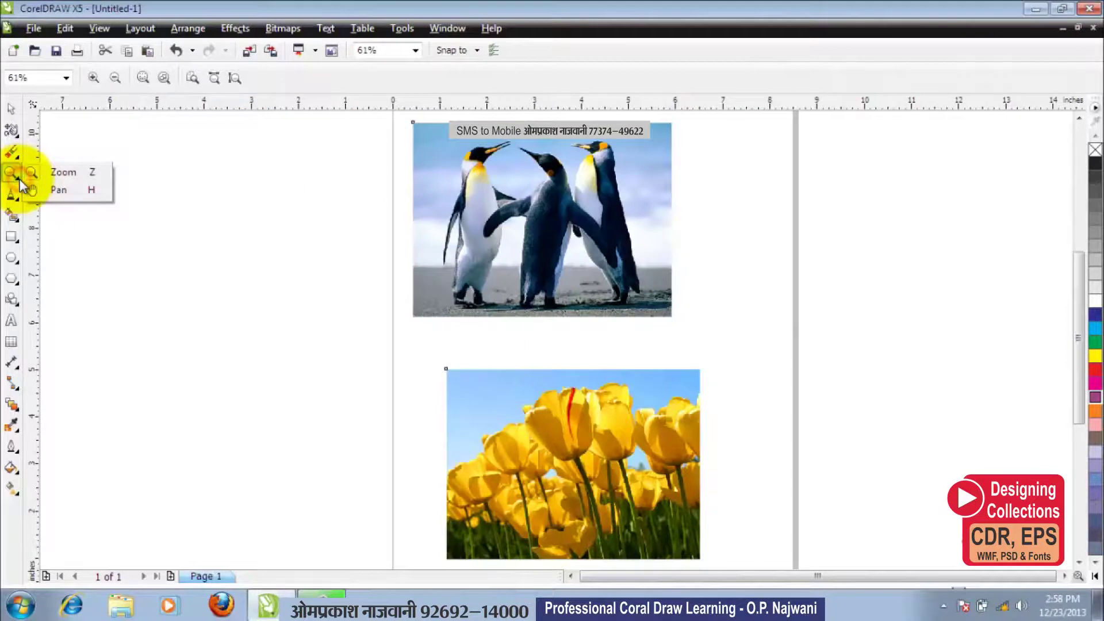
- Magnify the leftmost penguin to 243% with the Zoom tool
click(63, 172)
click(494, 256)
click(493, 255)
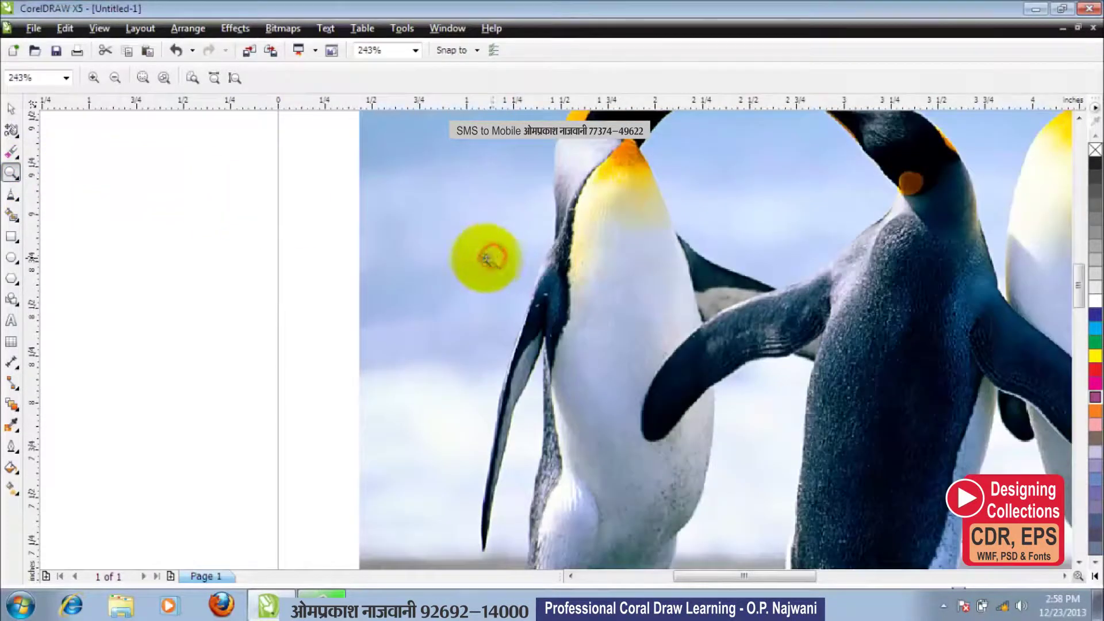
- Pan across the magnified penguins with the Pan tool and zoom back out to 62%
click(16, 176)
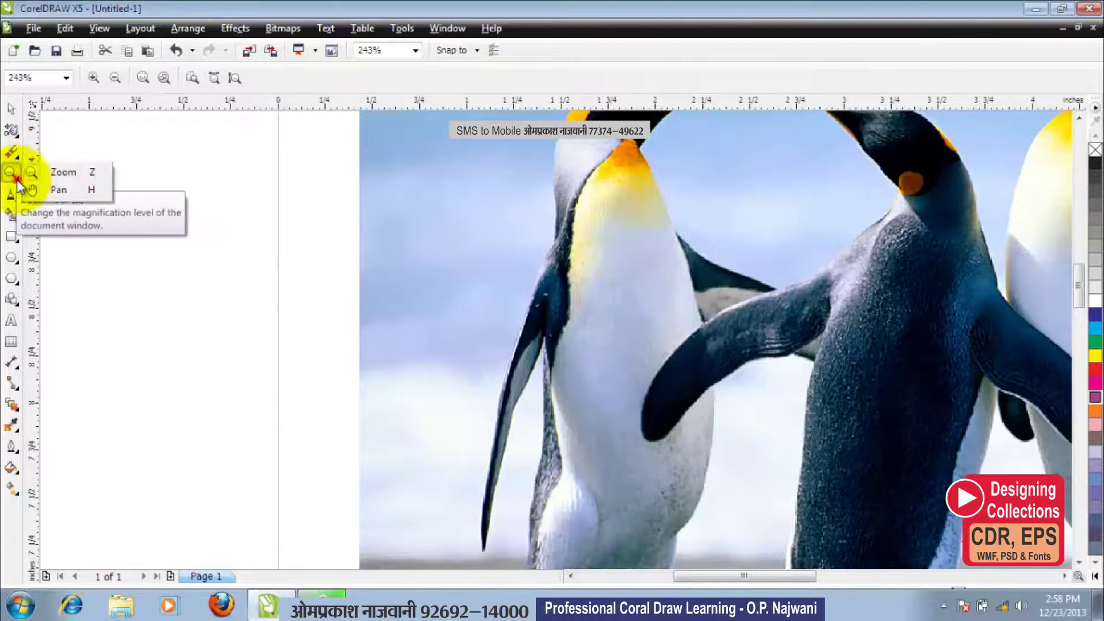
click(60, 191)
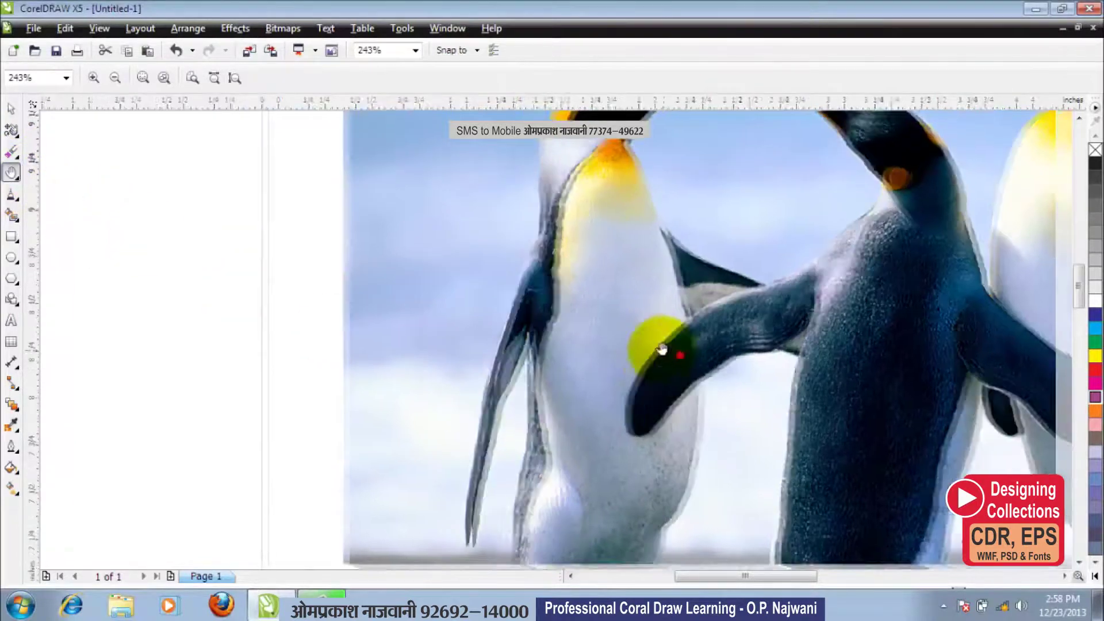
drag(661, 348, 468, 320)
drag(578, 318, 559, 334)
drag(523, 228, 584, 254)
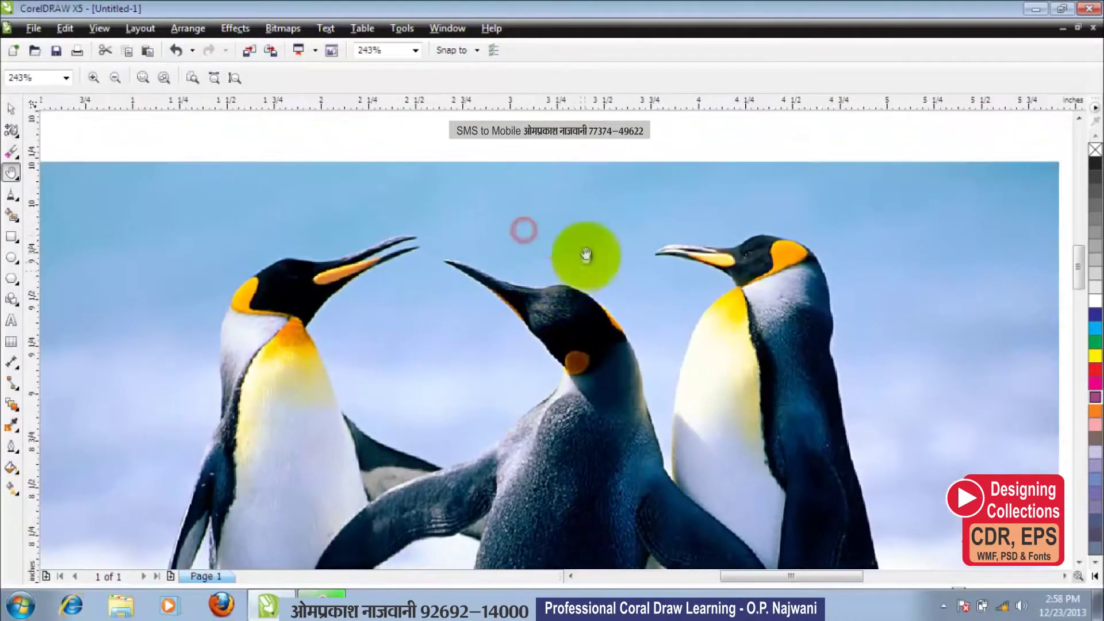
drag(303, 180, 505, 266)
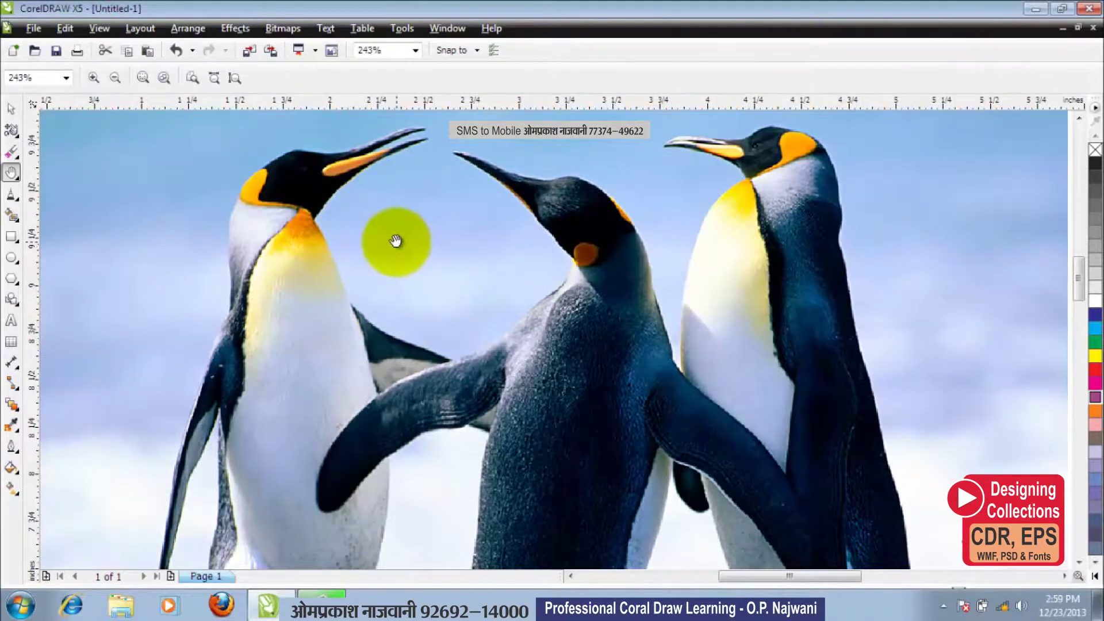
scroll(396, 241, down, 2)
scroll(397, 242, down, 1)
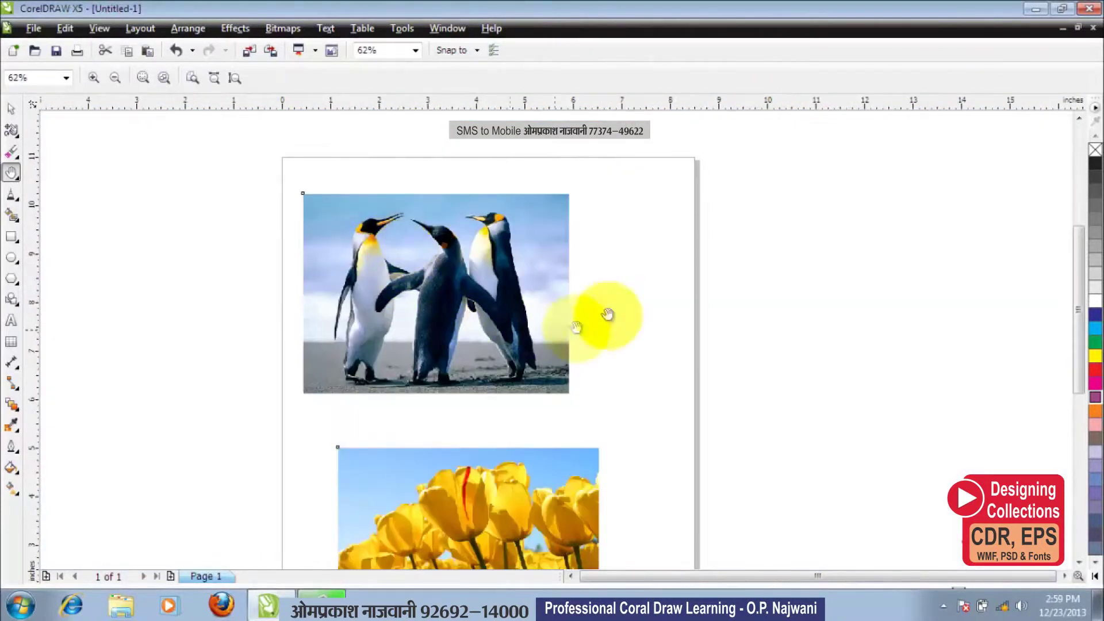